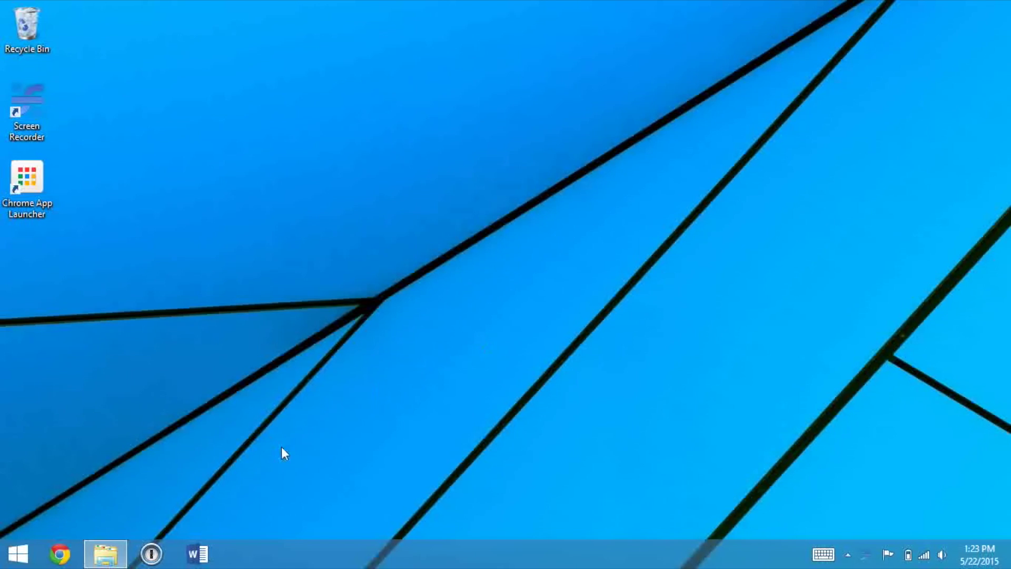
- Open 1Password from the taskbar to show the Logins list of 31 saved entries
{"action": "left_click", "coordinate": [150, 551]}
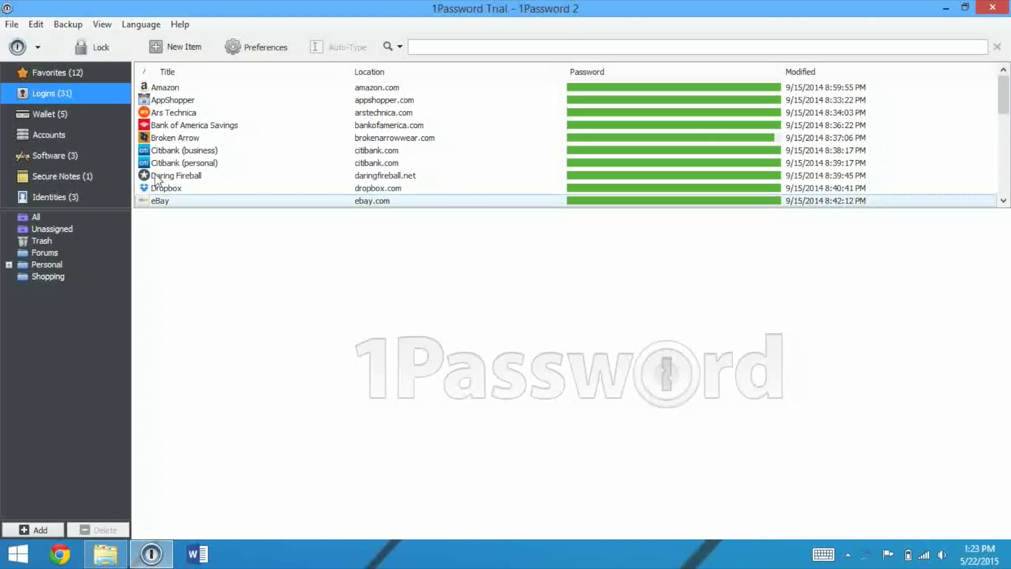
- Step through Favorites, Logins, Wallet, Accounts, Software and Secure Notes, ending on Identities
{"action": "left_click", "coordinate": [91, 71]}
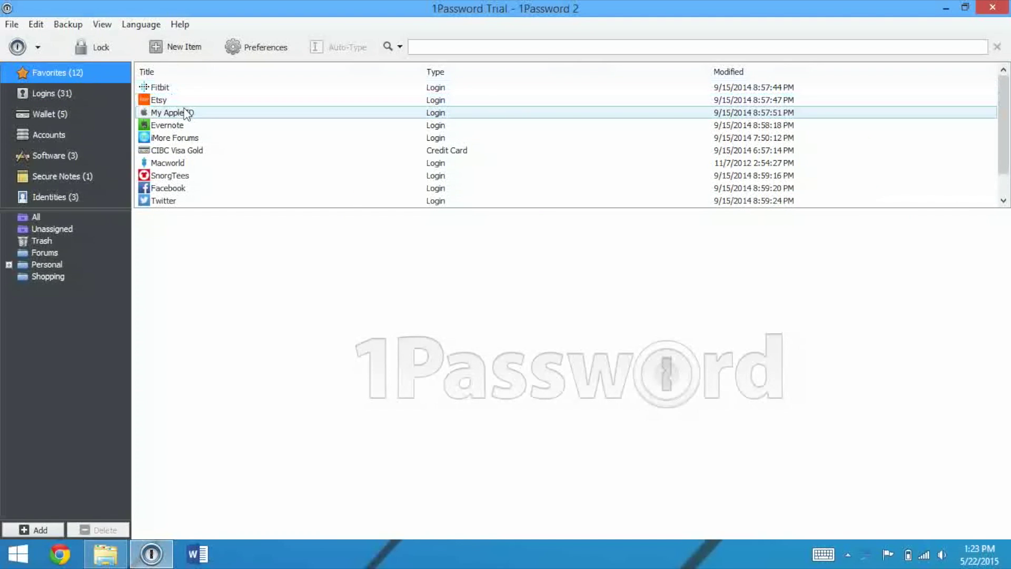
{"action": "scroll", "coordinate": [1007, 126], "scroll_direction": "down", "scroll_amount": 1}
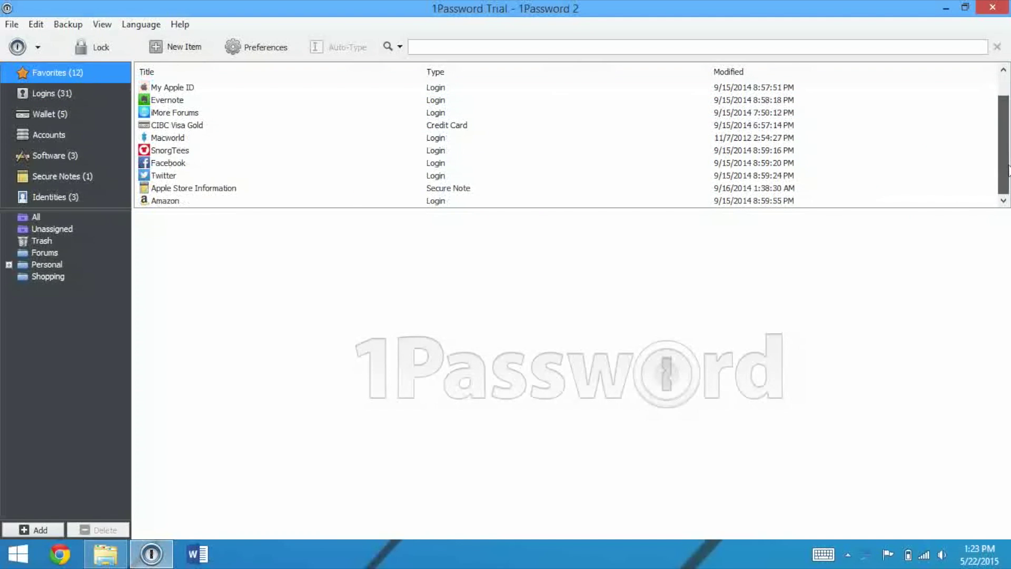
{"action": "scroll", "coordinate": [1003, 121], "scroll_direction": "up", "scroll_amount": 1}
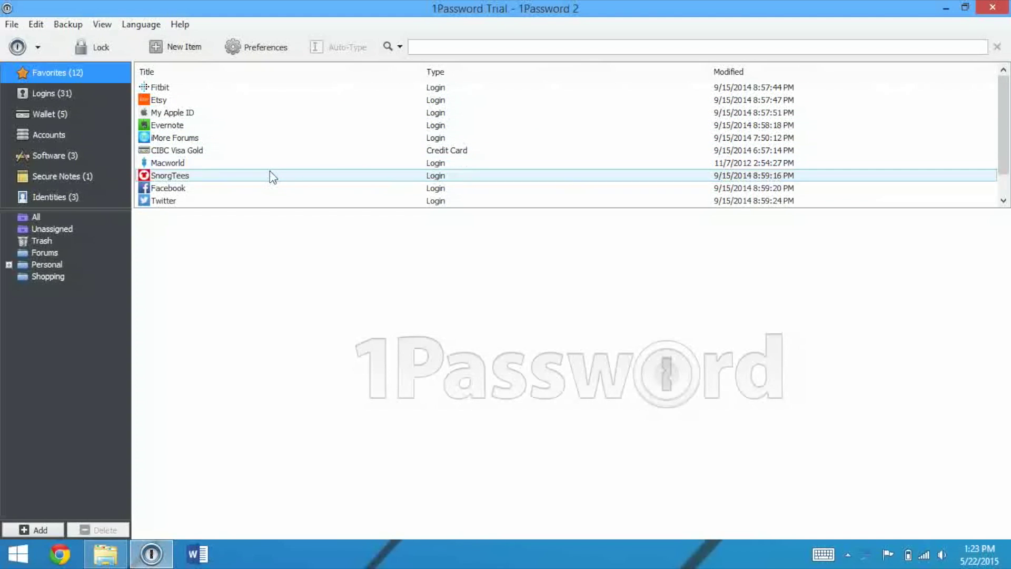
{"action": "left_click", "coordinate": [23, 87]}
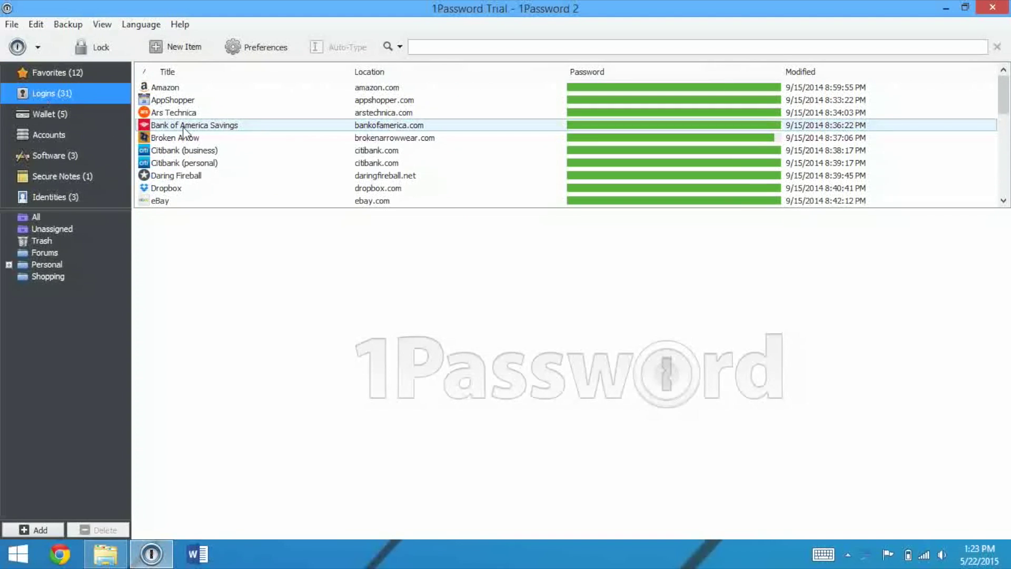
{"action": "left_click", "coordinate": [41, 114]}
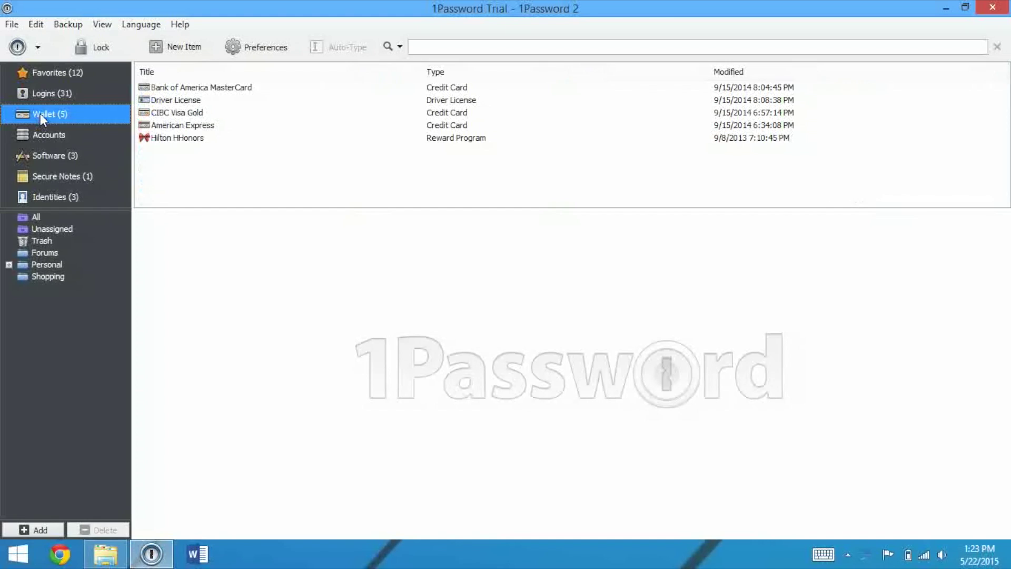
{"action": "left_click", "coordinate": [41, 134]}
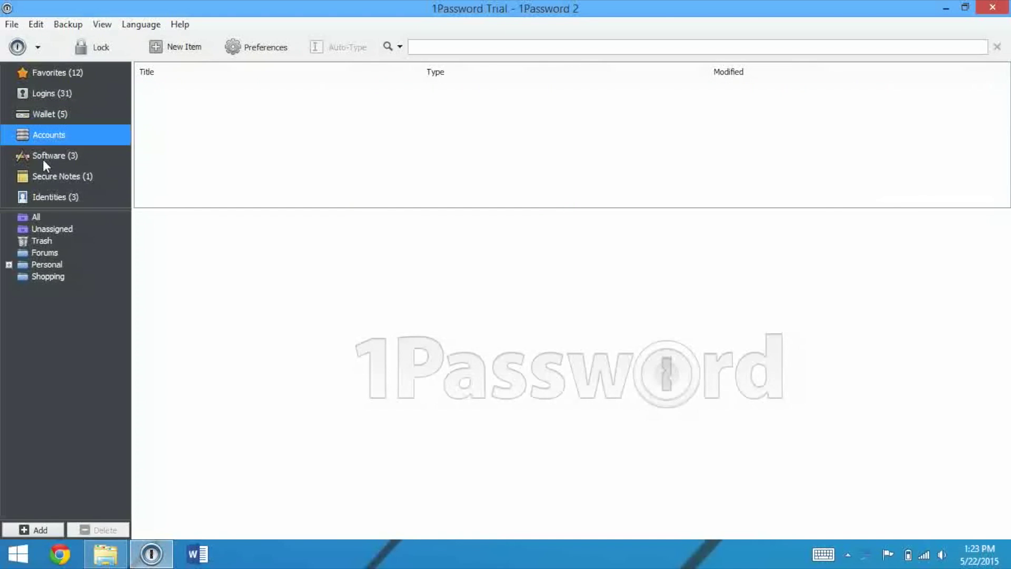
{"action": "left_click", "coordinate": [43, 158]}
{"action": "left_click", "coordinate": [41, 177]}
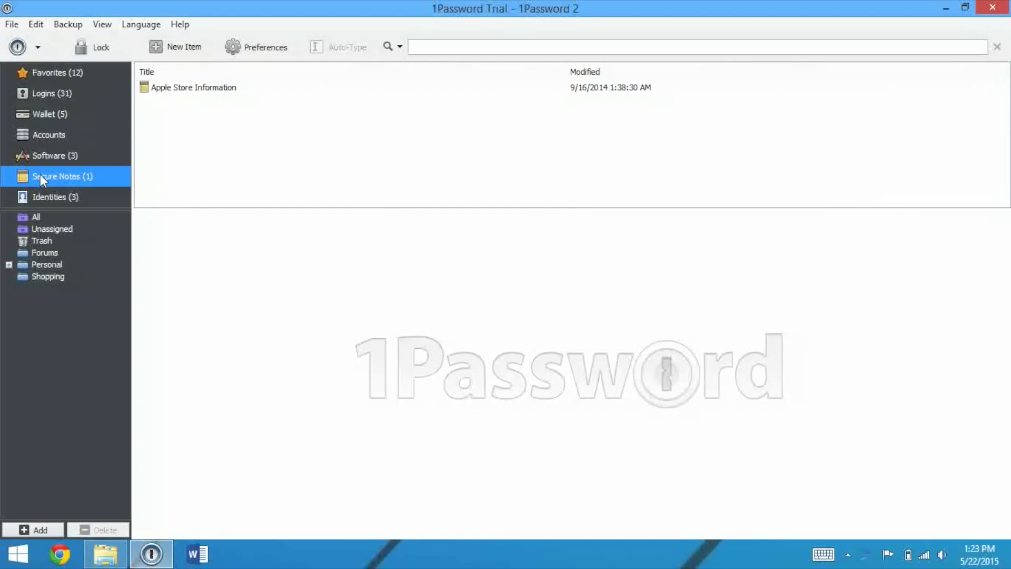
{"action": "left_click", "coordinate": [40, 198]}
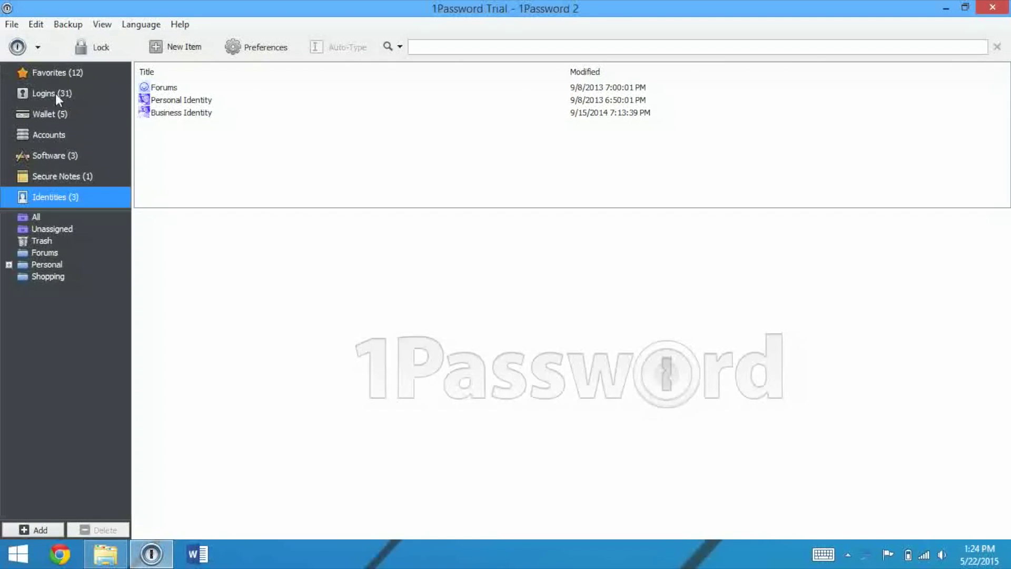
- Glance at the vault list and Preferences without changing anything, then go back to Logins
{"action": "left_click", "coordinate": [38, 47]}
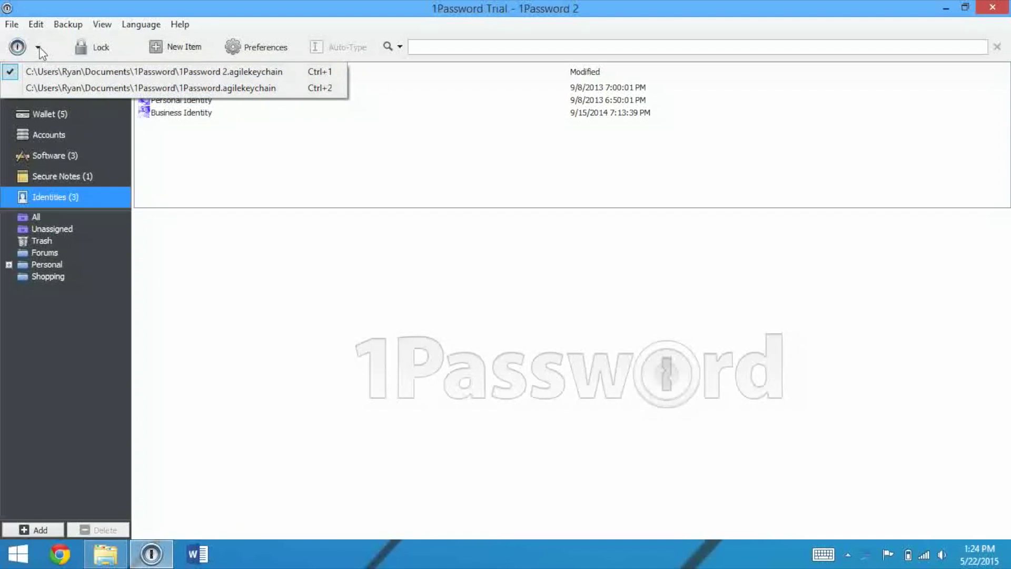
{"action": "left_click", "coordinate": [213, 275]}
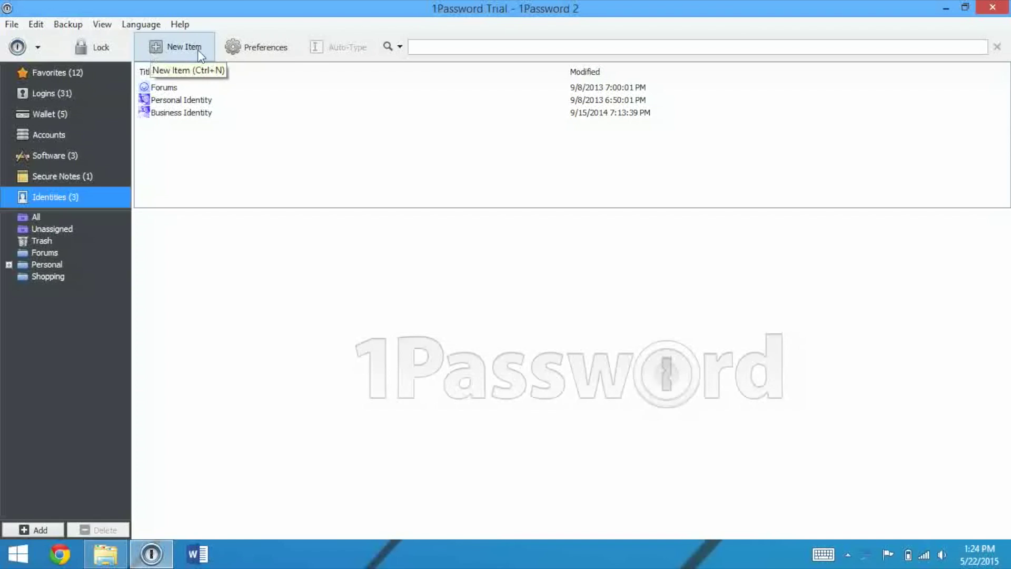
{"action": "left_click", "coordinate": [237, 53]}
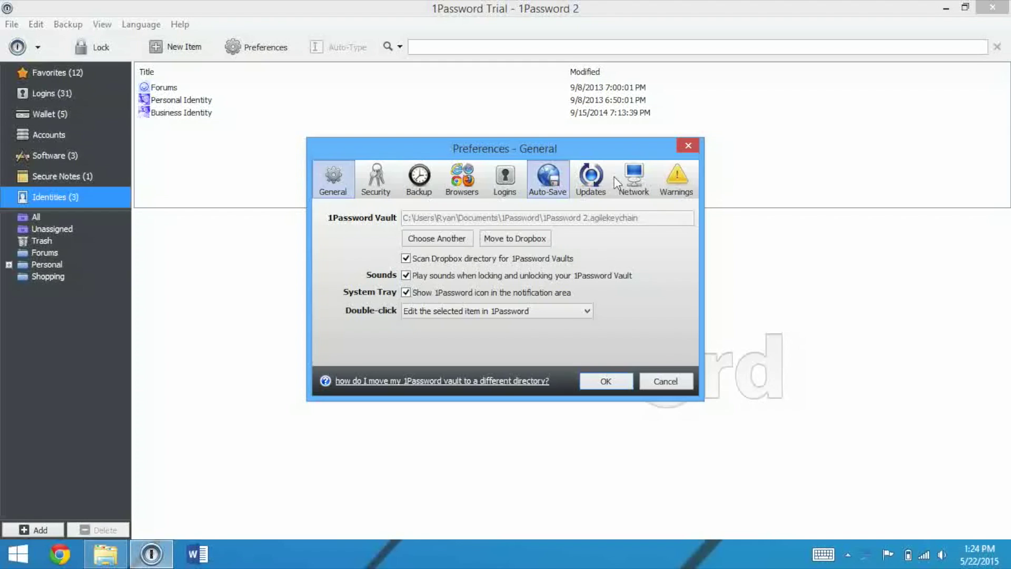
{"action": "left_click", "coordinate": [665, 382]}
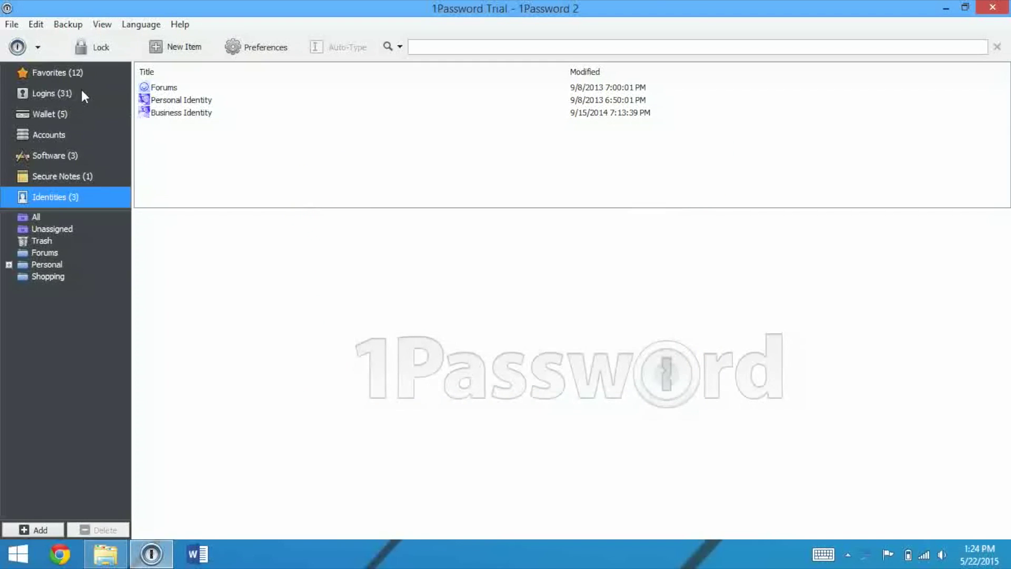
{"action": "left_click", "coordinate": [81, 90]}
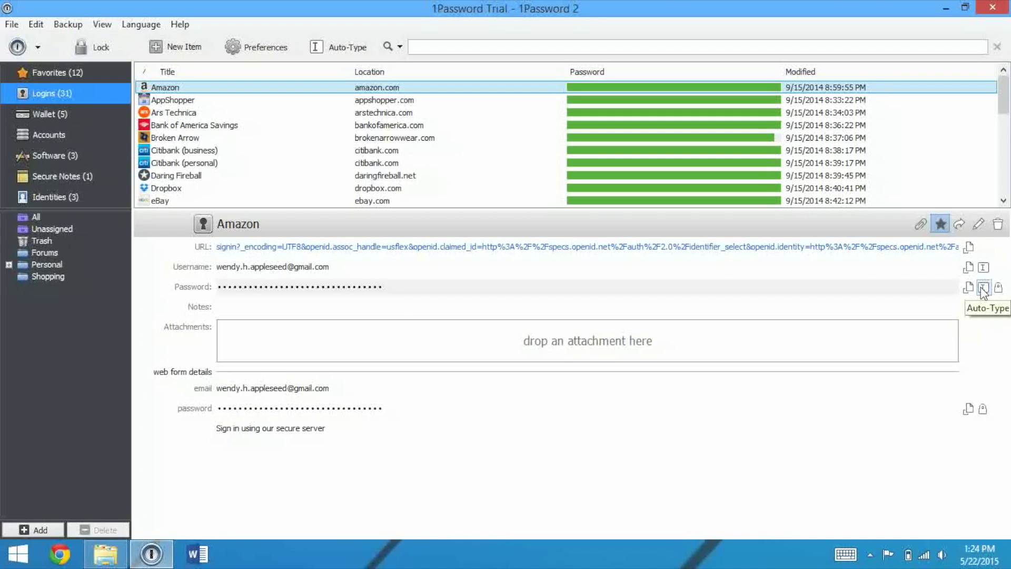
- Reveal the Amazon login's password, then conceal it again
{"action": "left_click", "coordinate": [998, 289]}
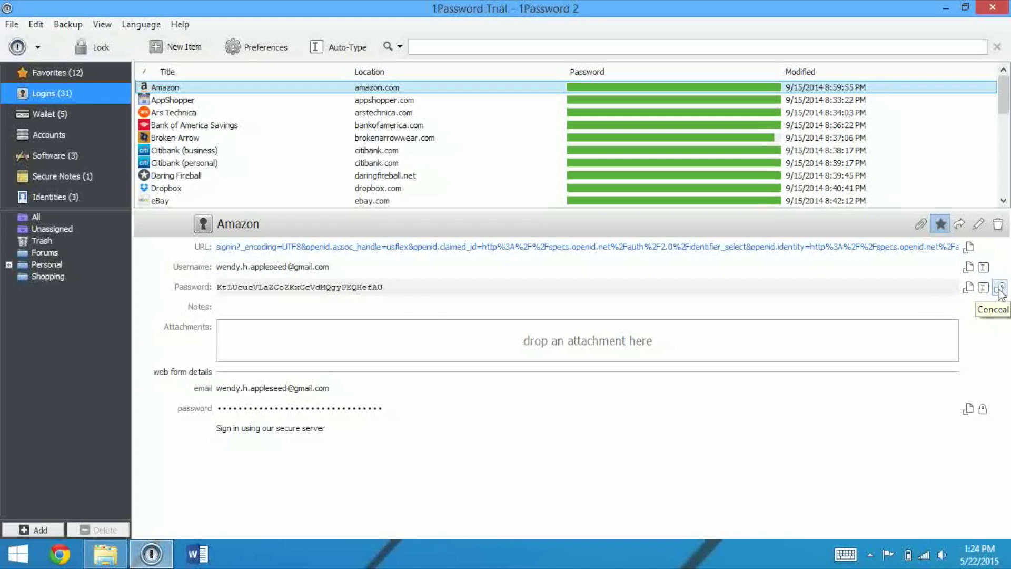
{"action": "left_click", "coordinate": [999, 290]}
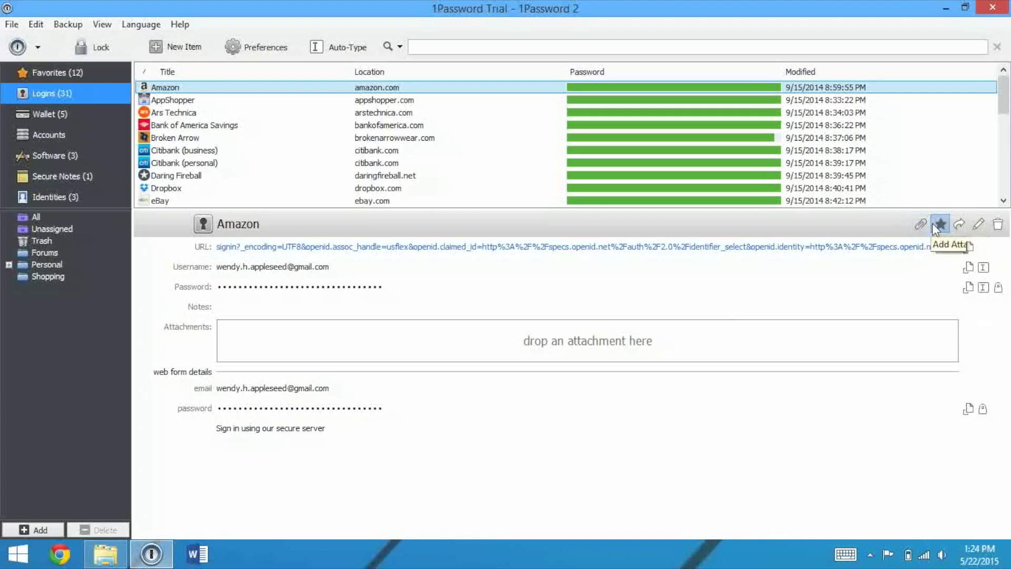
- Start a new Login item and dismiss the browser extension recommendation
{"action": "left_click", "coordinate": [169, 45]}
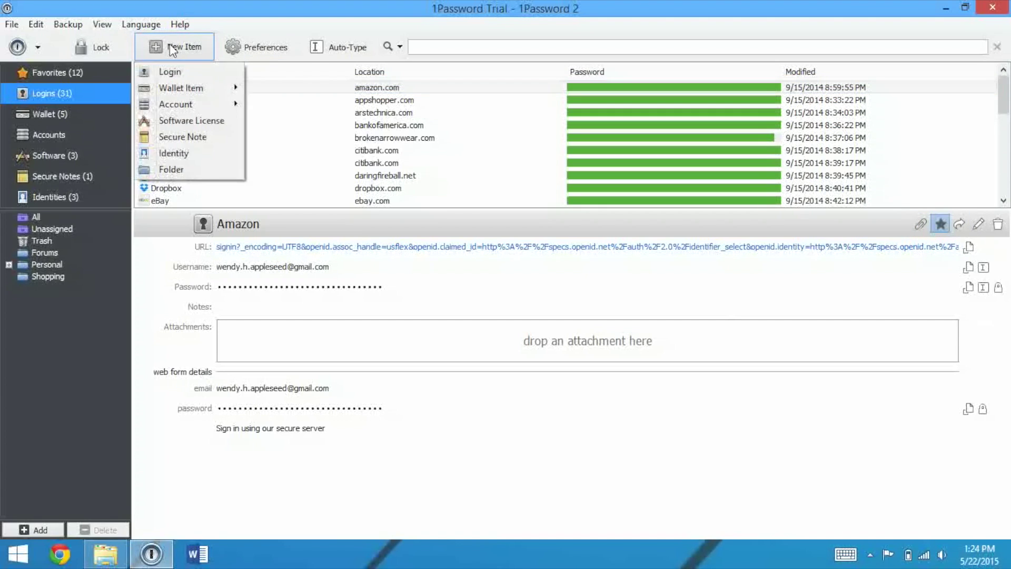
{"action": "mouse_move", "coordinate": [179, 86]}
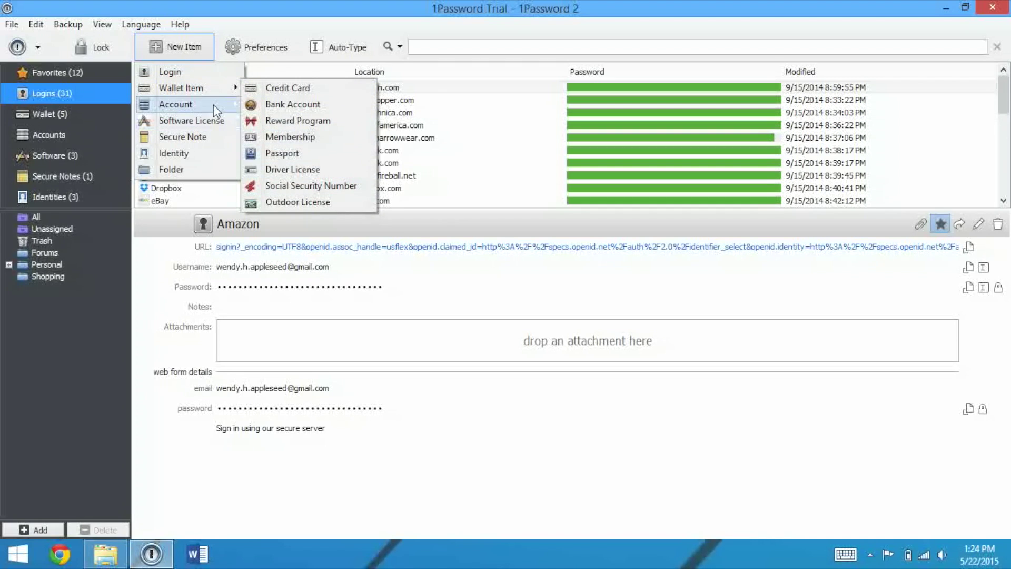
{"action": "mouse_move", "coordinate": [214, 104]}
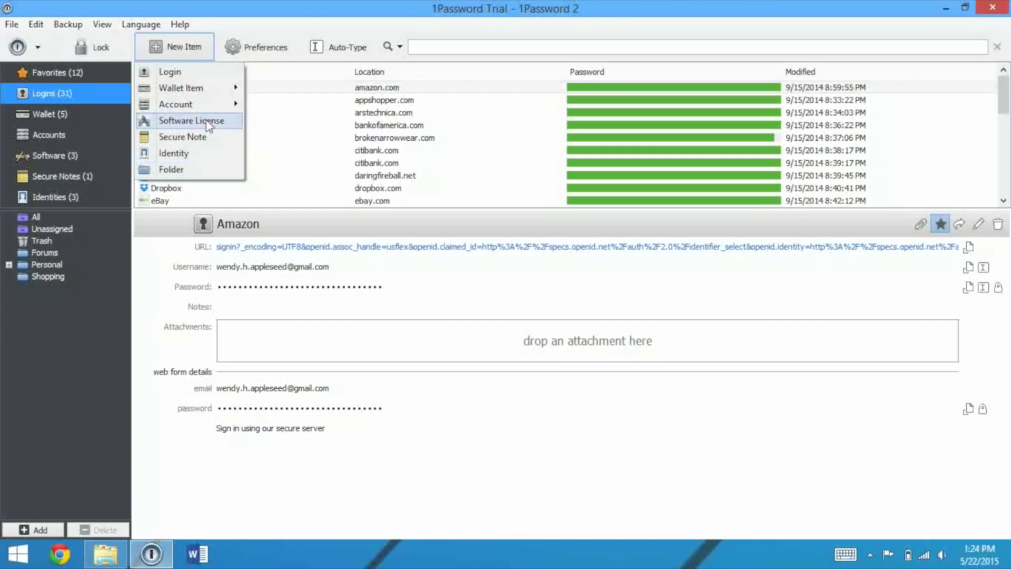
{"action": "left_click", "coordinate": [209, 72]}
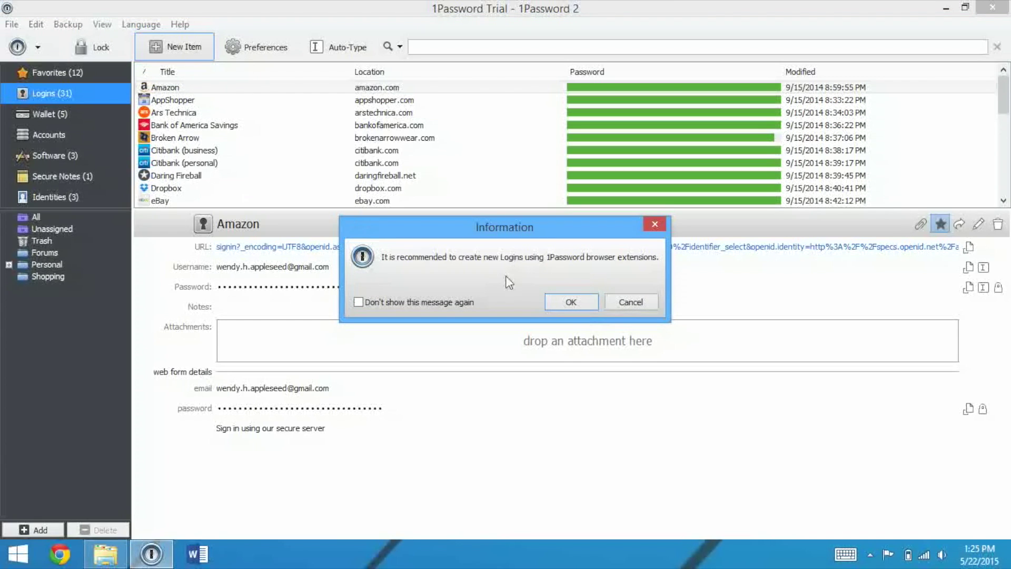
{"action": "left_click", "coordinate": [554, 301]}
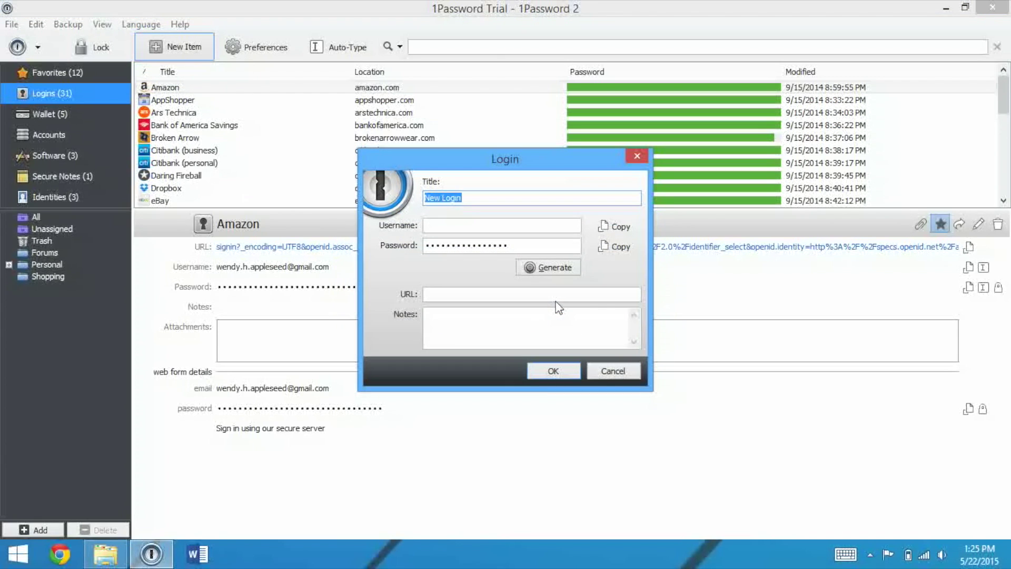
- Title the login 'Test', enter the e-mail username, and paste in a new password
{"action": "type", "text": "Test"}
{"action": "key", "text": "Tab"}
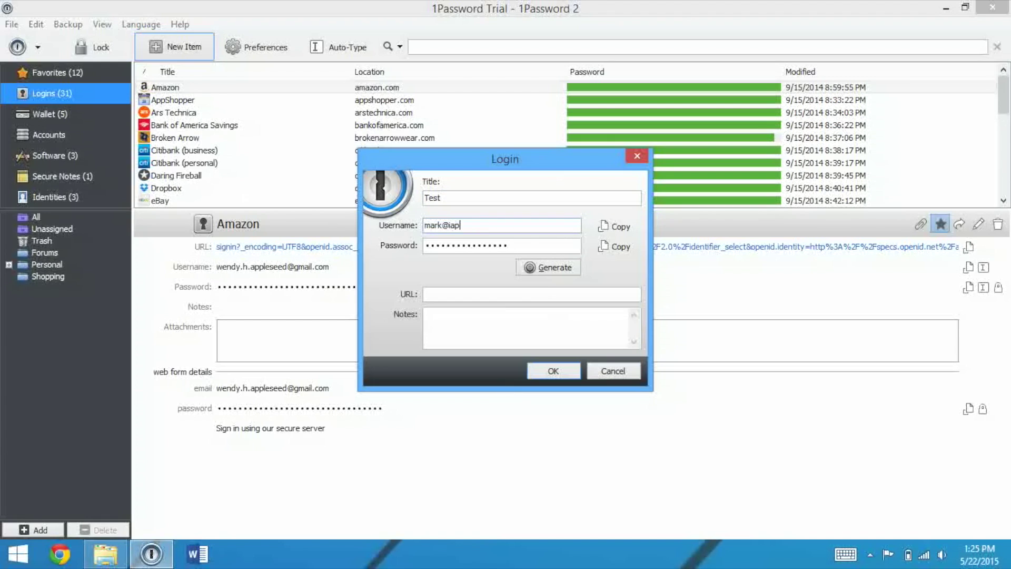
{"action": "key", "text": "Tab"}
{"action": "key", "text": "ctrl+v"}
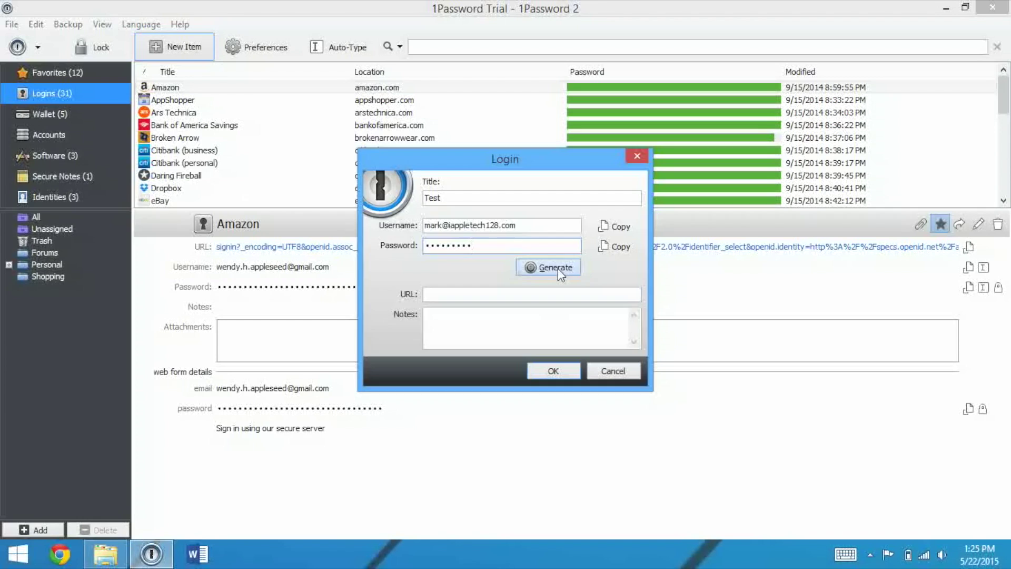
{"action": "left_click", "coordinate": [558, 267]}
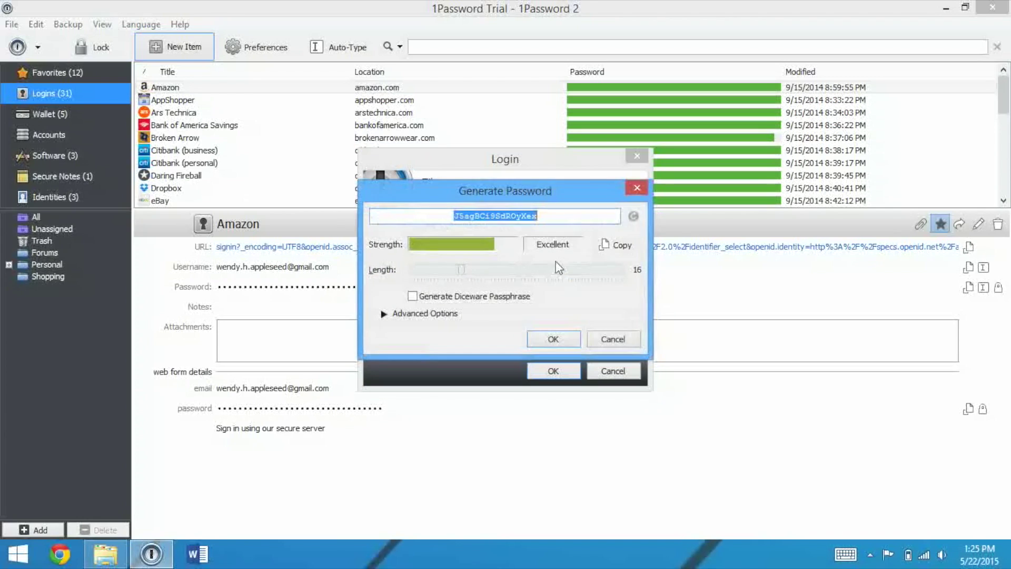
{"action": "left_click", "coordinate": [610, 339]}
- Add the URL iappletech128.com and the note 'Our site!', then save the login
{"action": "left_click", "coordinate": [547, 293]}
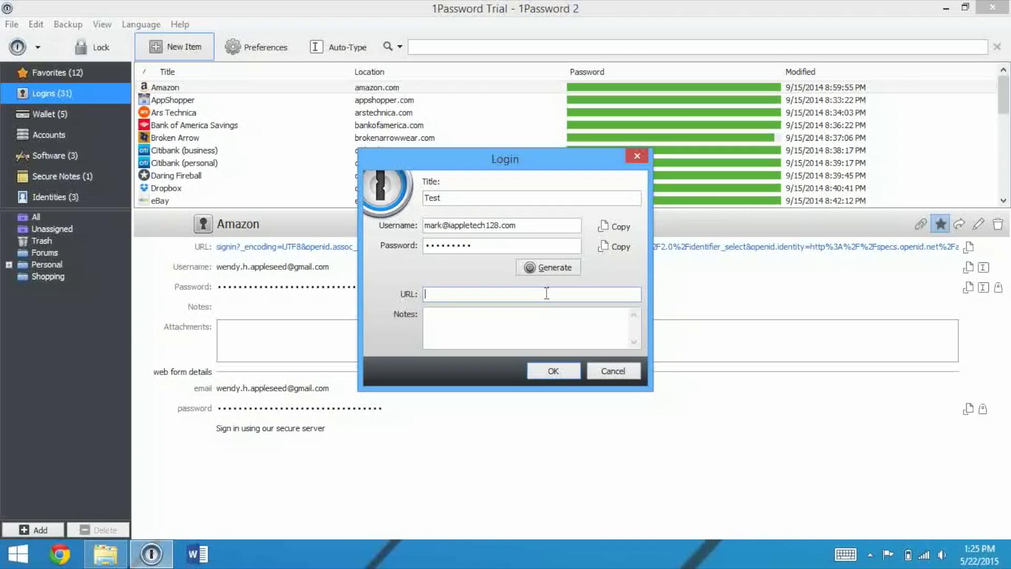
{"action": "type", "text": "iappletech128.com"}
{"action": "left_click", "coordinate": [427, 313]}
{"action": "type", "text": "O"}
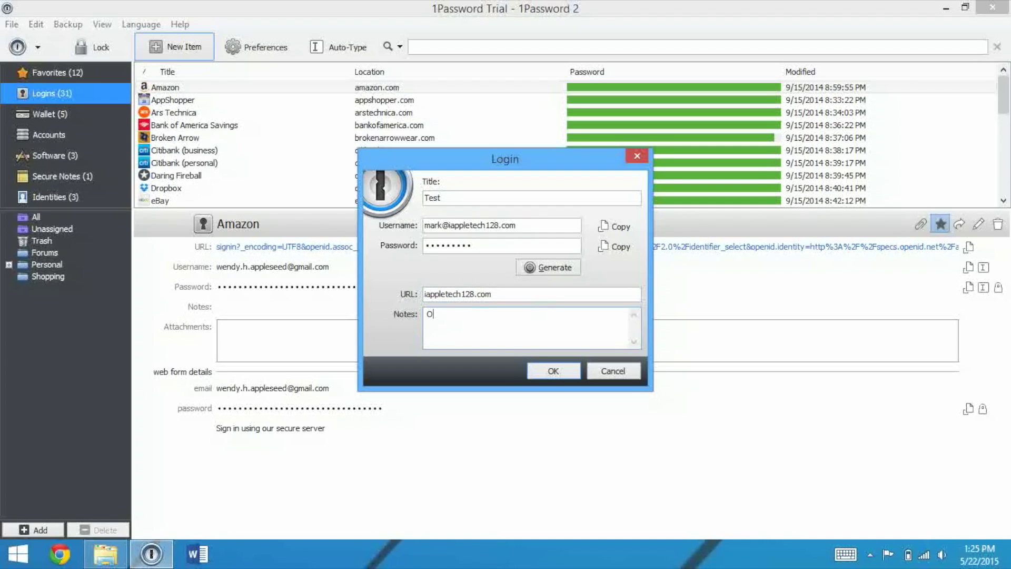
{"action": "type", "text": "ur site!"}
{"action": "left_click", "coordinate": [545, 367]}
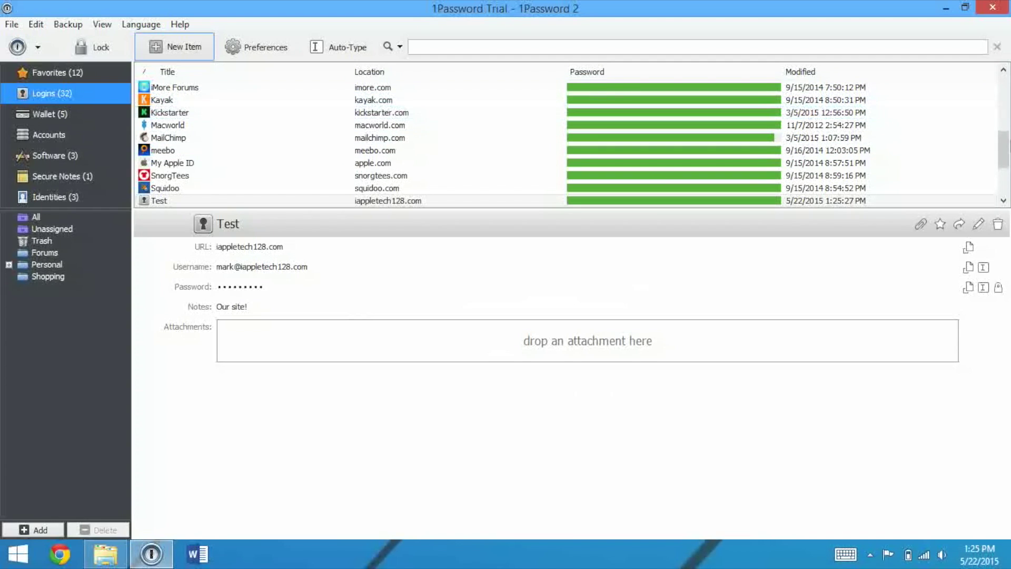
- Search the logins for 'drop' and show the Dropbox entry's details
{"action": "left_click_drag", "start_coordinate": [1003, 143], "coordinate": [577, 61]}
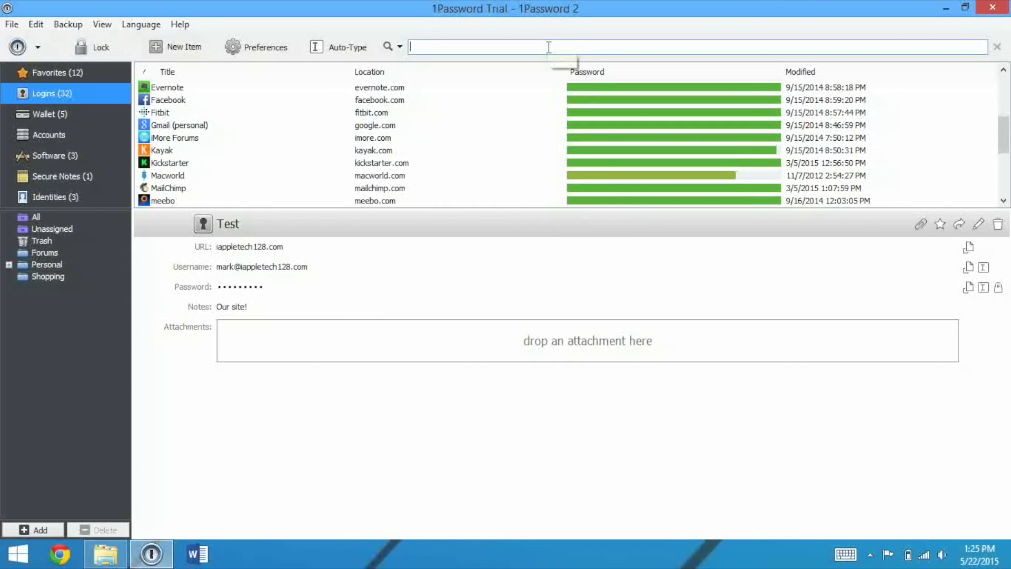
{"action": "left_click", "coordinate": [523, 48]}
{"action": "type", "text": "drop"}
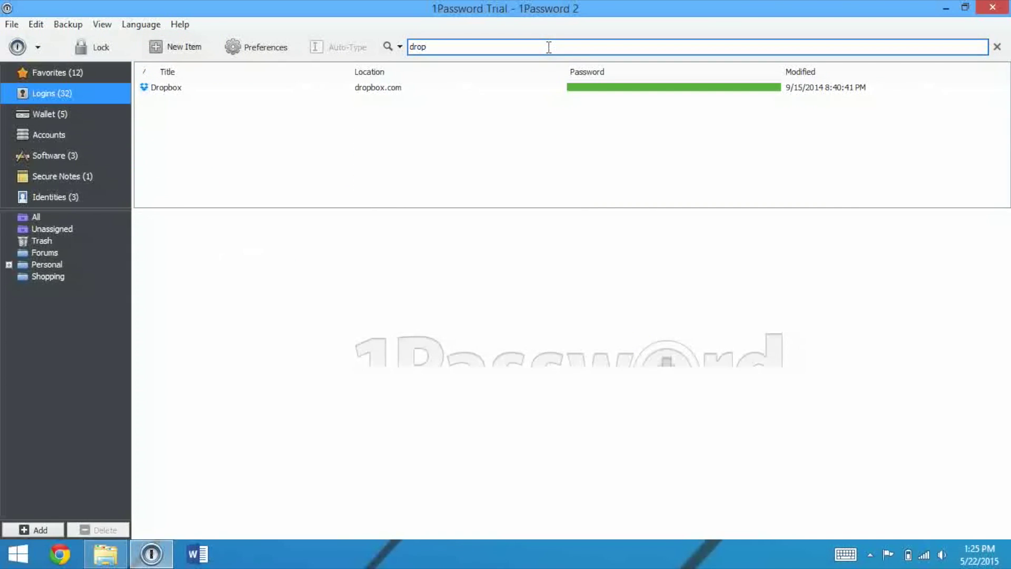
{"action": "left_click", "coordinate": [484, 90]}
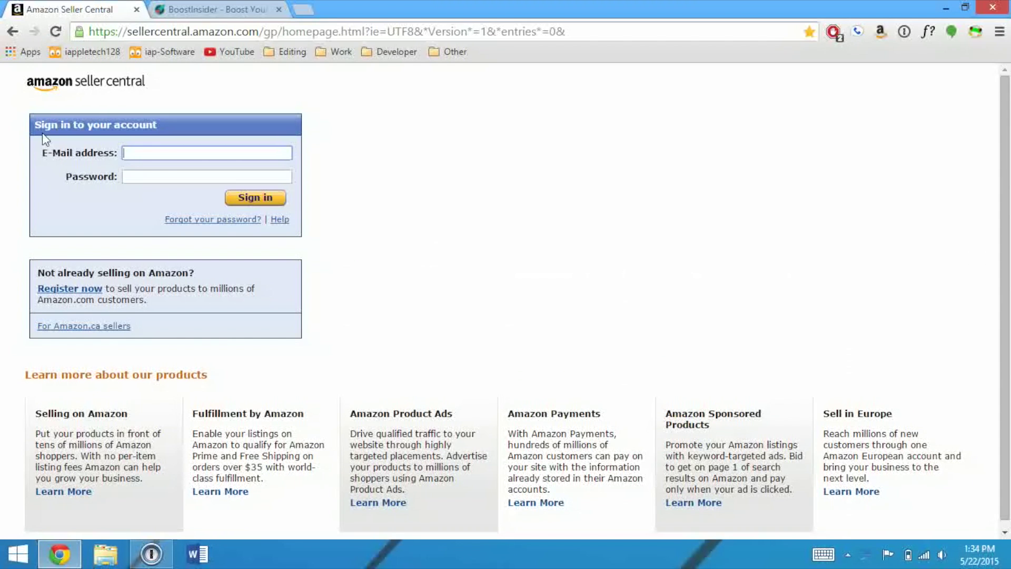
- Fill the Amazon Seller Central sign-in form with the saved Amazon login via 1Password
{"action": "right_click", "coordinate": [146, 153]}
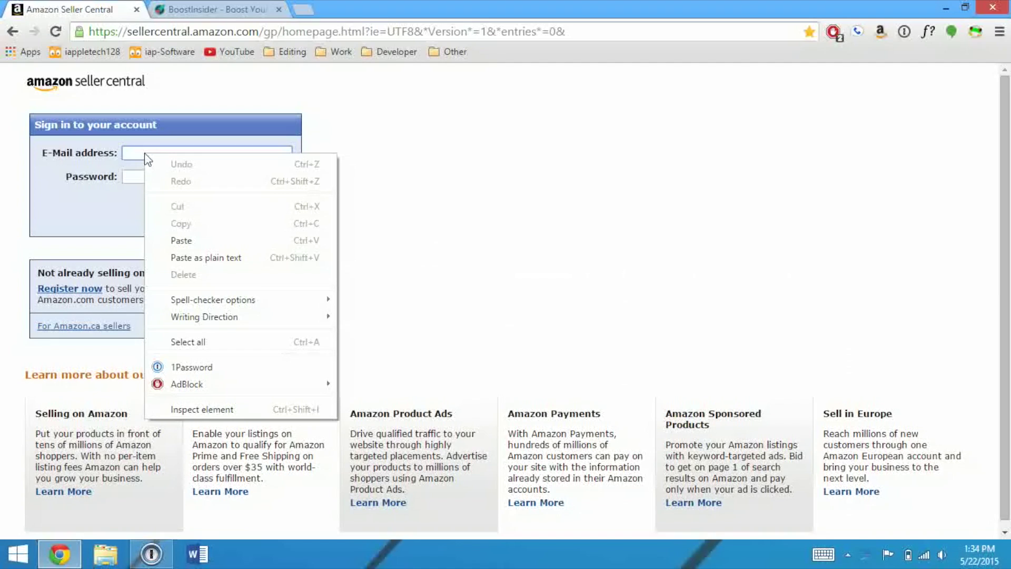
{"action": "left_click", "coordinate": [201, 371]}
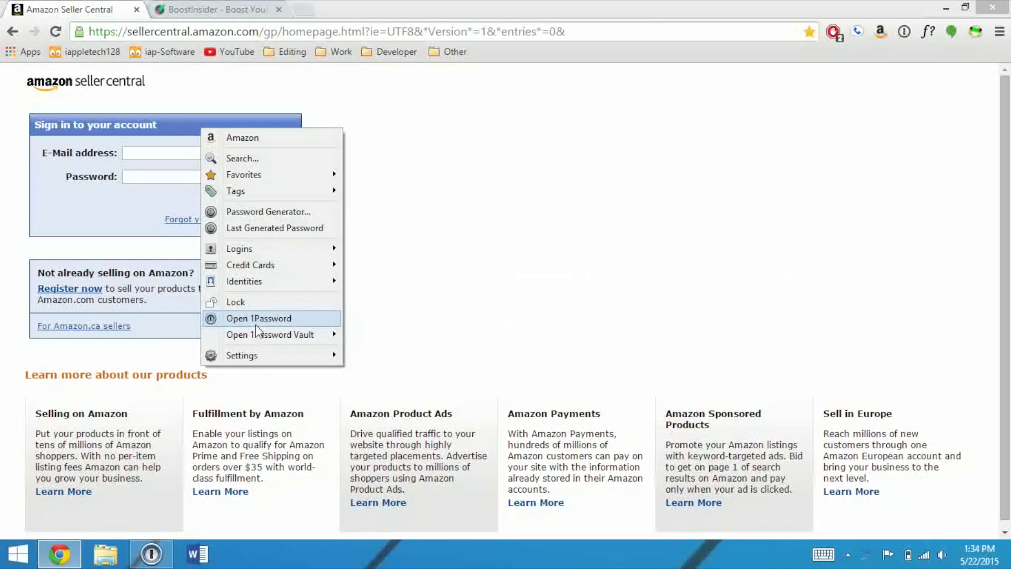
{"action": "mouse_move", "coordinate": [256, 354]}
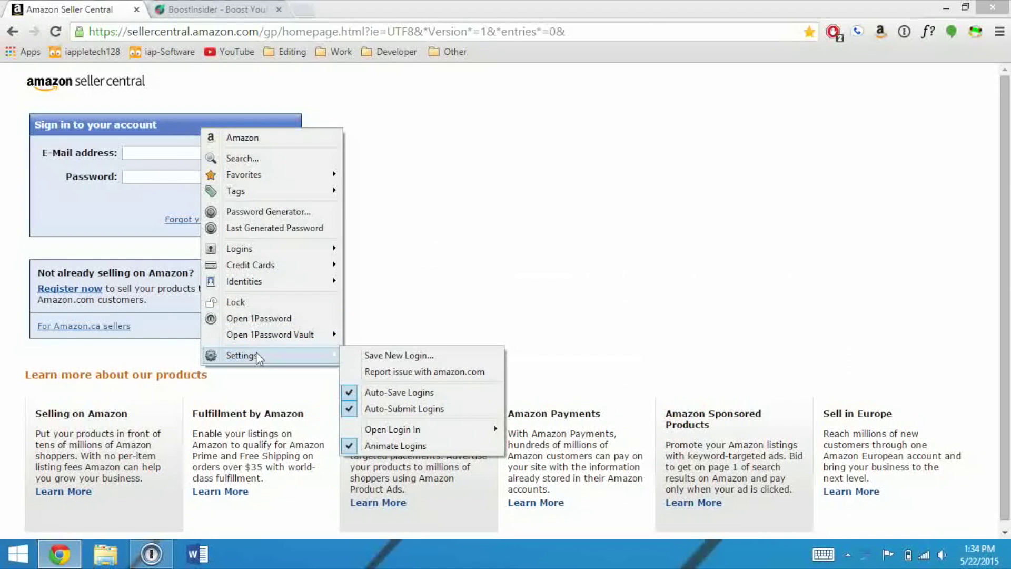
{"action": "left_click", "coordinate": [261, 137]}
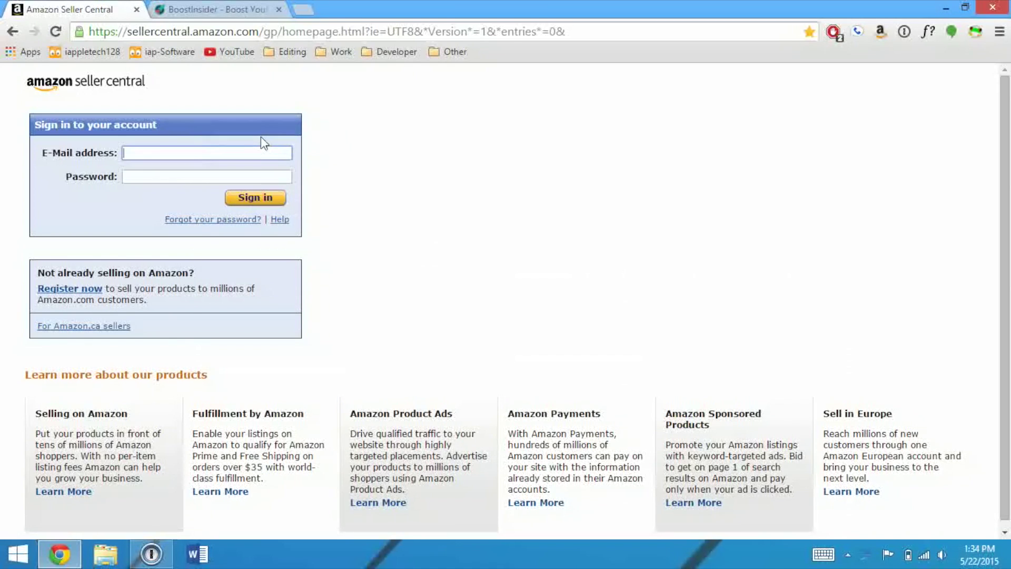